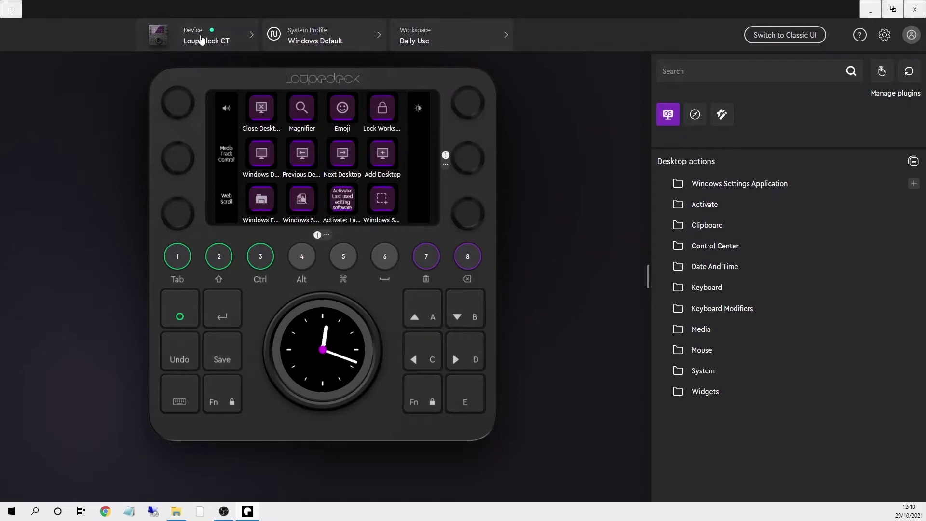
Switch the CT to the Premiere Pro profile, keeping the 1 Editing workspace.
left_click(202, 41)
left_click(292, 41)
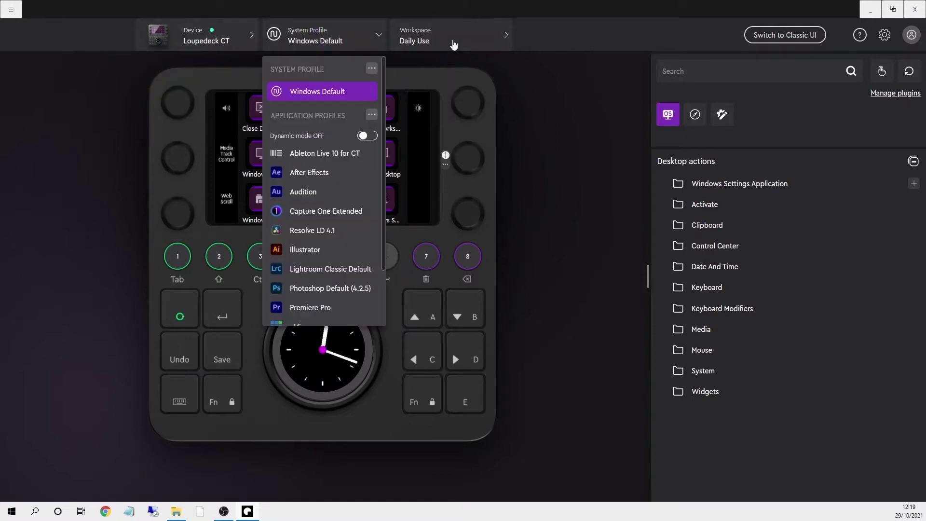
left_click(453, 44)
left_click(453, 45)
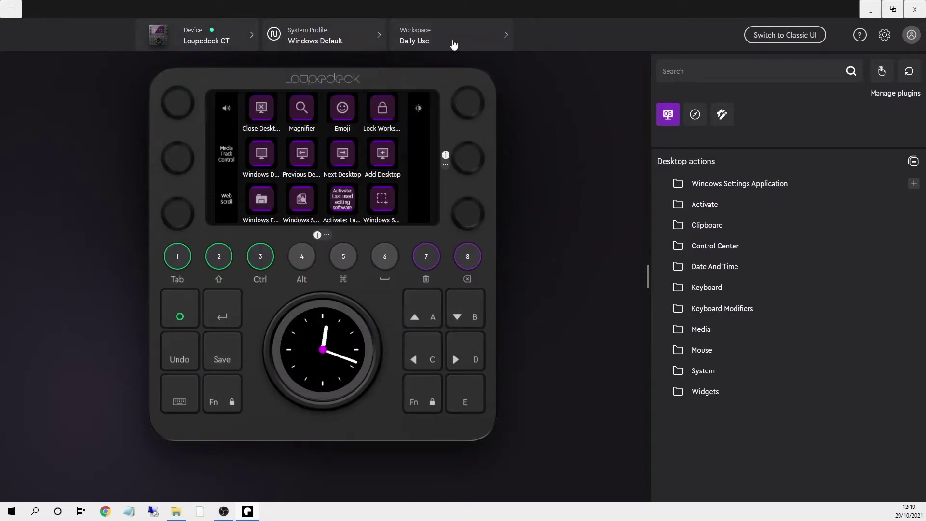
left_click(332, 45)
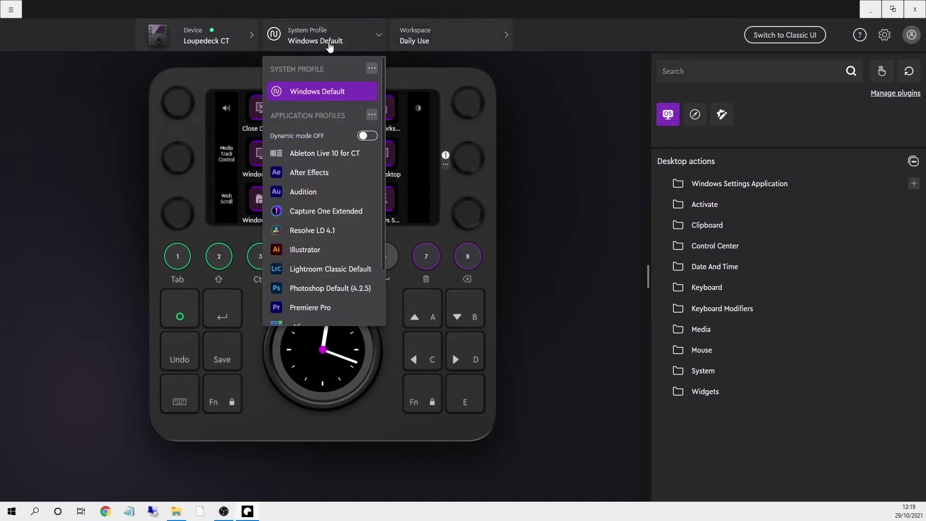
left_click(320, 308)
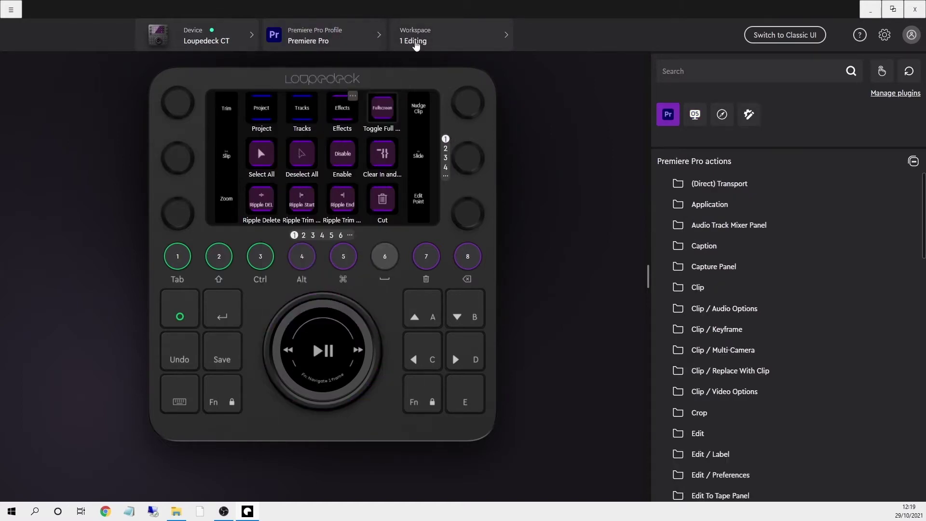
left_click(421, 42)
left_click(422, 42)
Expand and collapse the Application and Audio Track Mixer Panel action folders.
left_click(667, 206)
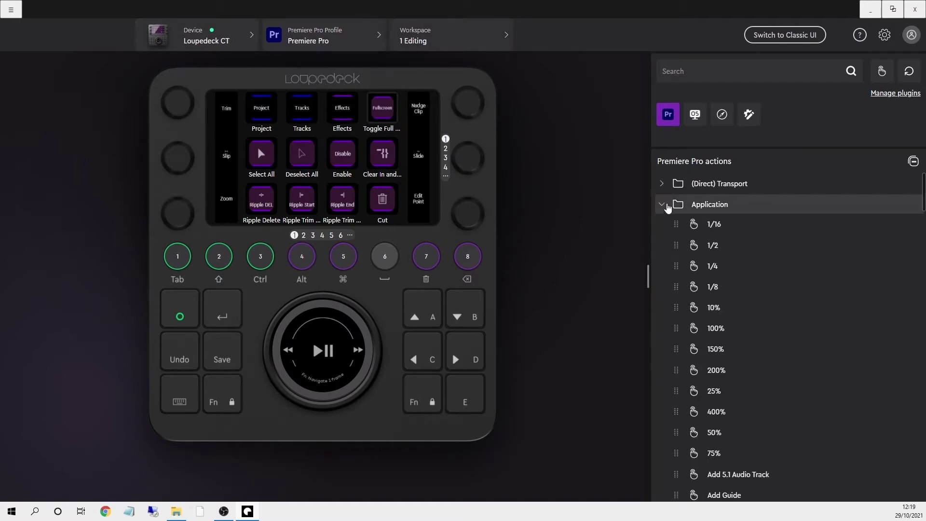
left_click(667, 206)
left_click(662, 225)
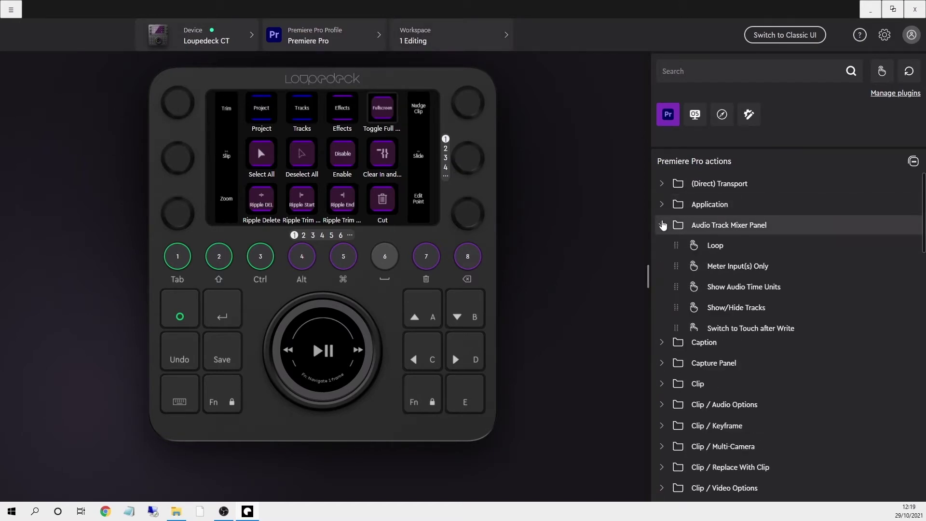
left_click(663, 224)
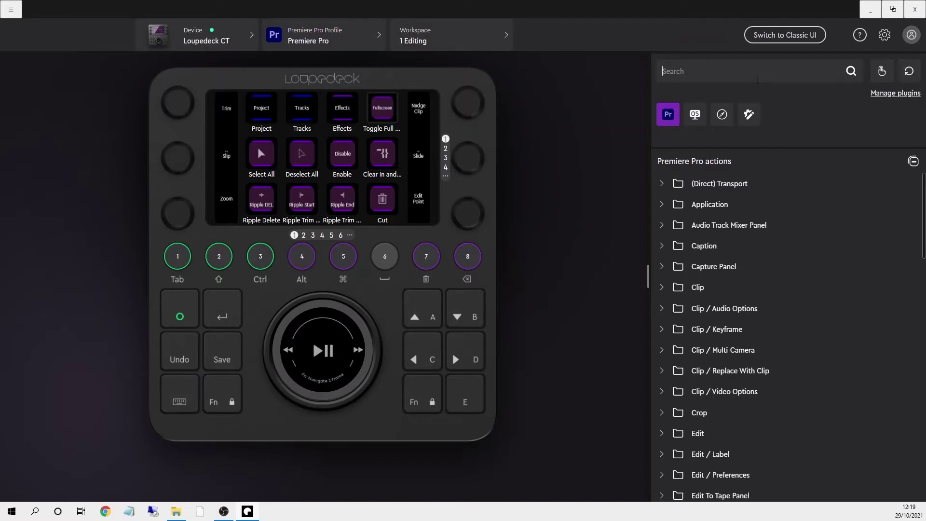
Search actions for 'Zoom', compare the press-only and dial-only filters, then clear the search.
left_click(761, 80)
type("Zoom")
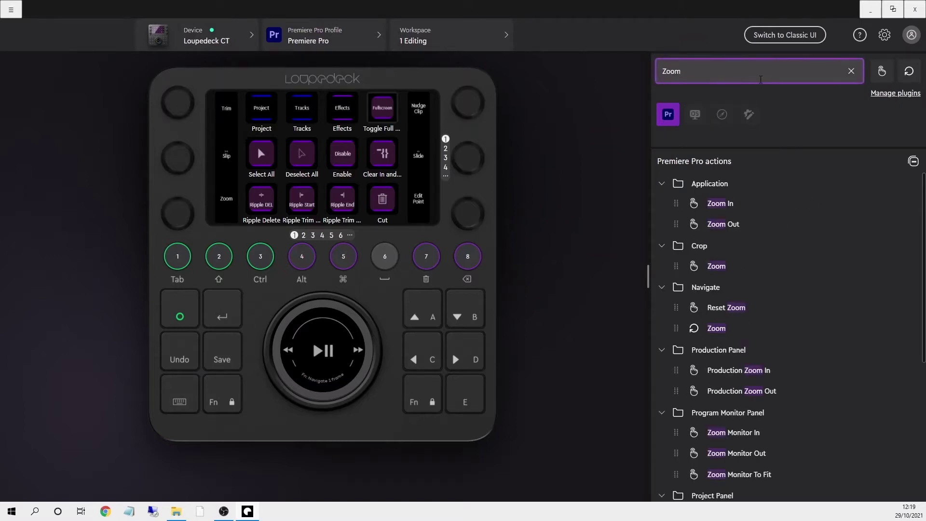
left_click(881, 71)
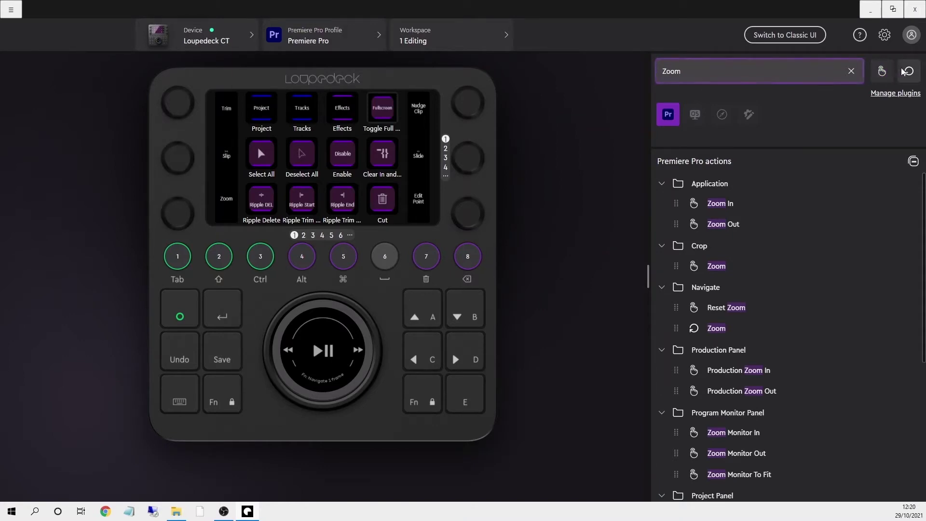
left_click(904, 71)
left_click(904, 72)
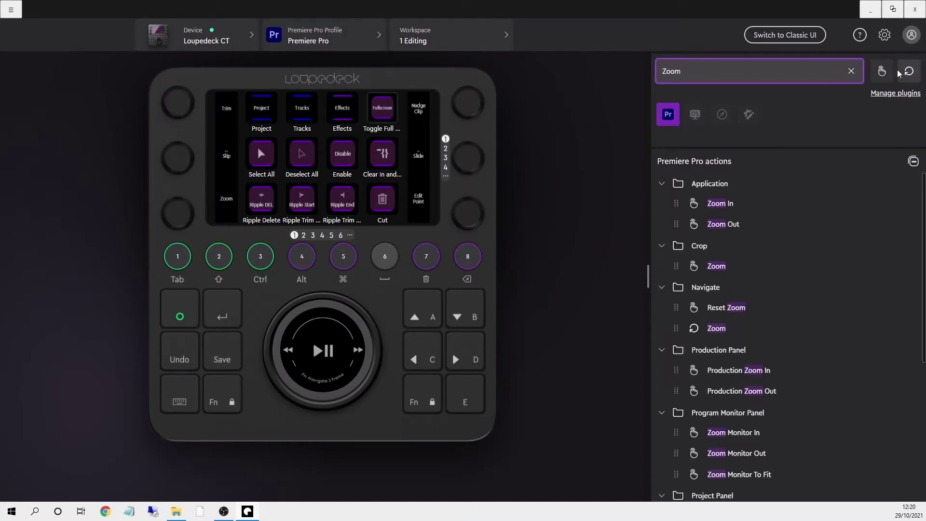
left_click(851, 71)
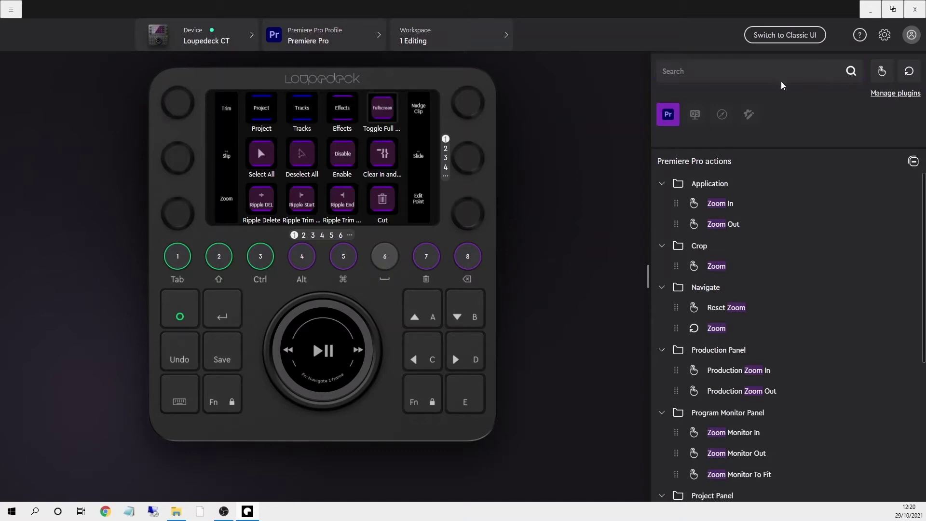
Browse the Desktop and Navigation actions, then return to Premiere Pro and view the dial and button assignments.
left_click(700, 114)
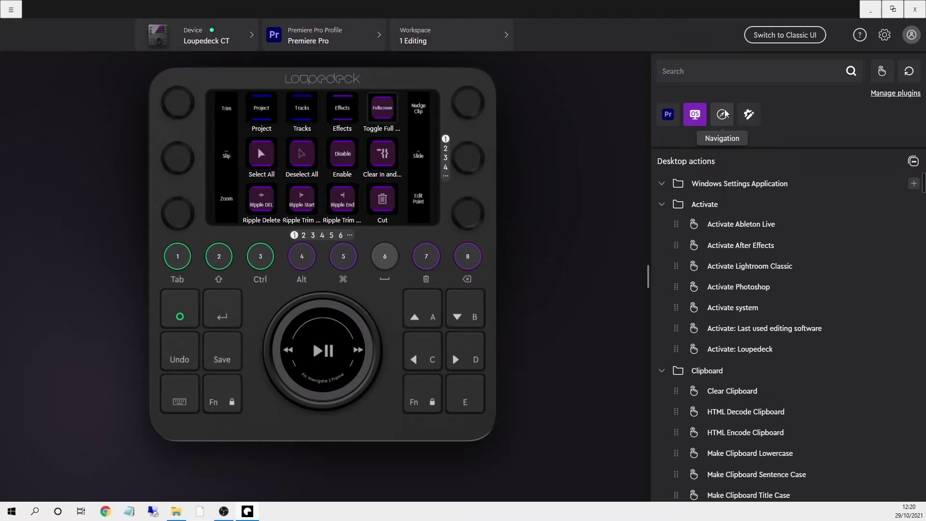
left_click(726, 114)
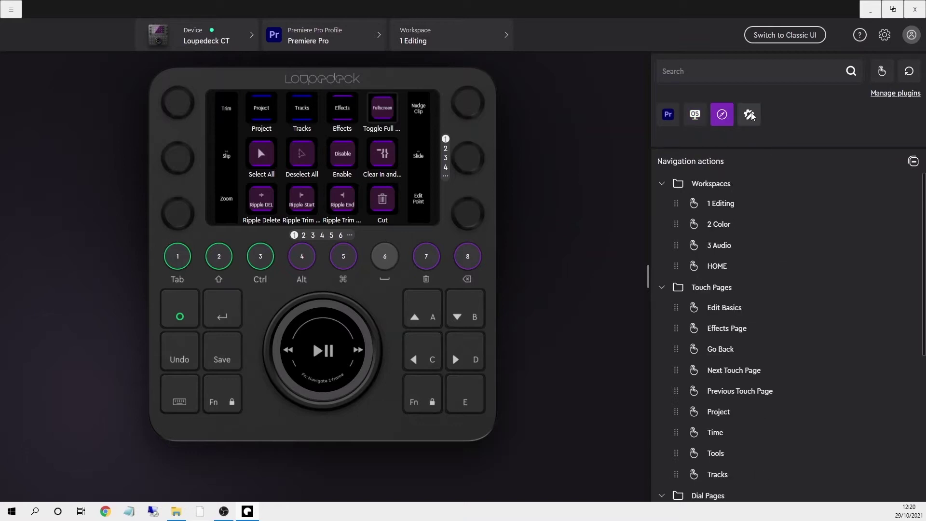
left_click(669, 121)
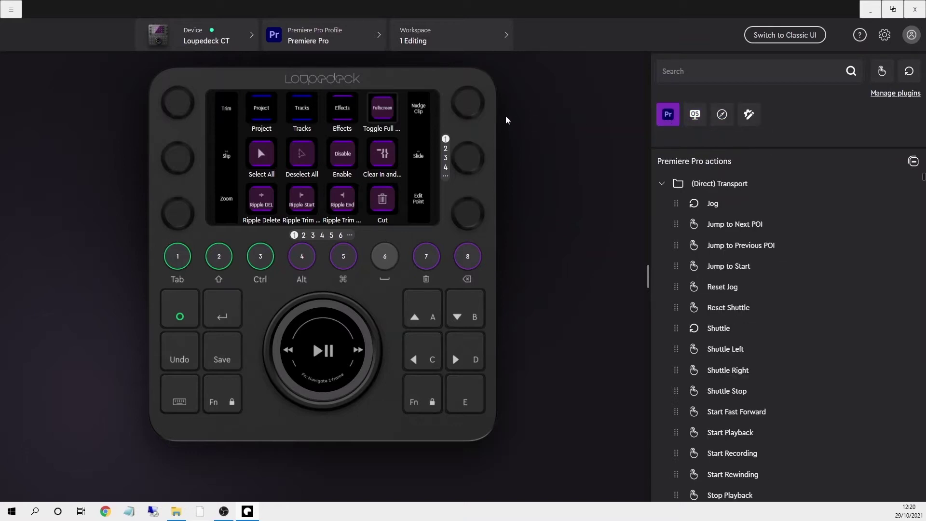
mouse_move(471, 113)
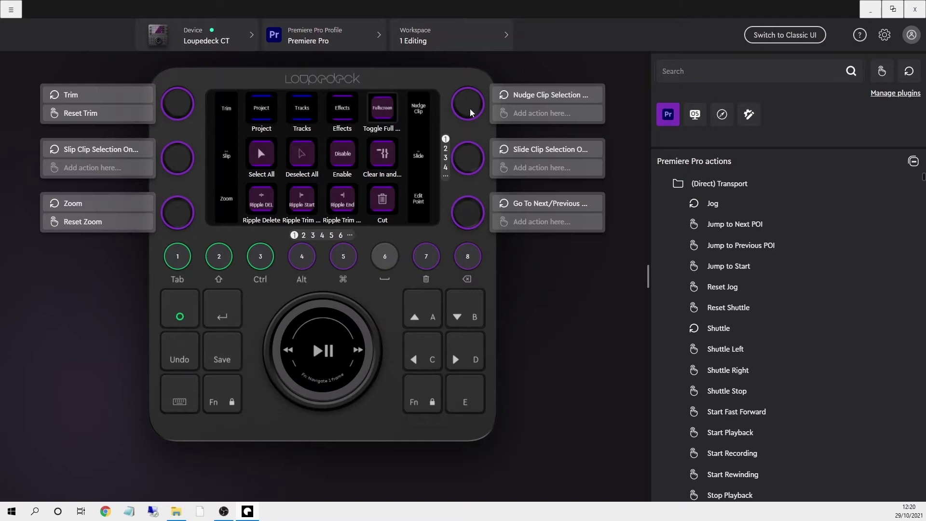
mouse_move(433, 316)
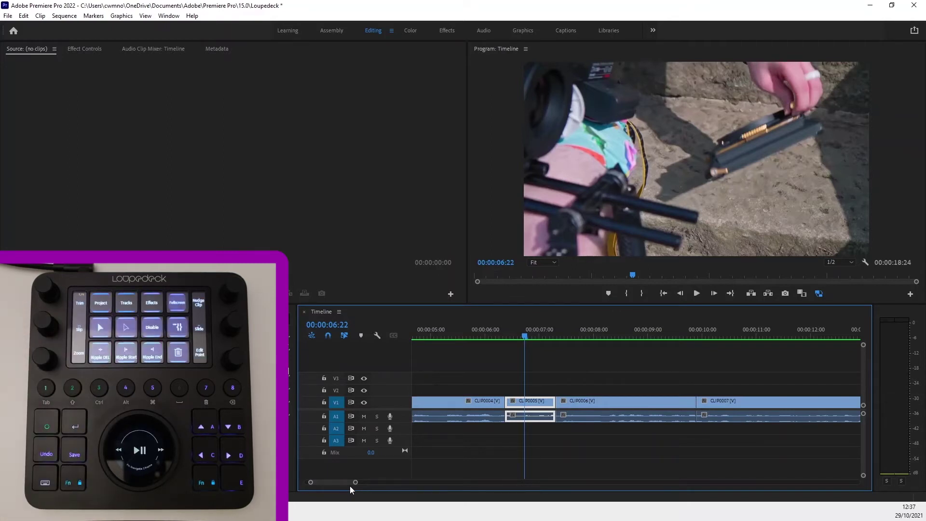
Jog around the CLIP0005/CLIP0006 cut, play 00:00:07:04–00:00:08:11, and park at 00:00:03:03.
key("Right")
key("Right")
key("Right")
key("Right")
key("Right")
key("Right")
key("Right")
key("Right")
key("Right")
key("Right")
key("Right")
key("Right")
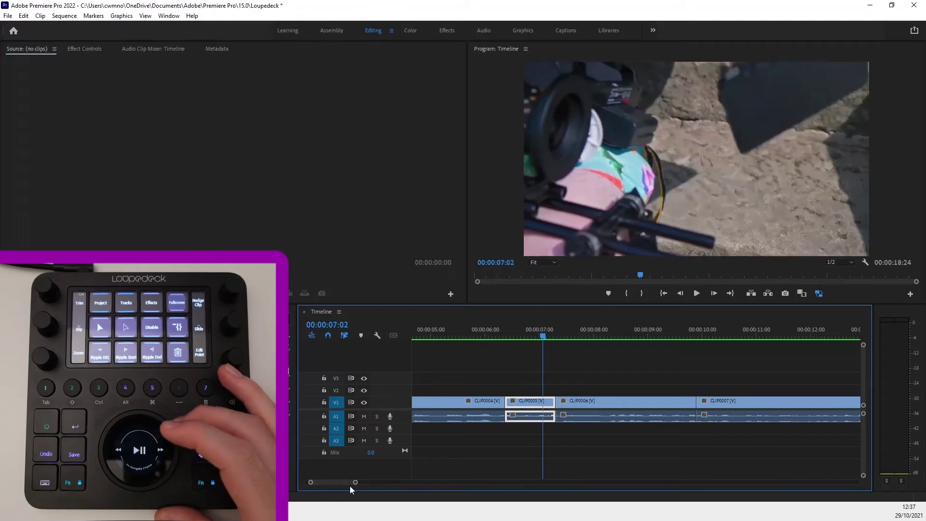
key("Left")
key("Left")
key("Left")
key("Left")
key("Left")
key("Left")
key("Left")
key("Left")
key("Left")
key("Left")
key("Left")
key("Left")
key("Left")
key("Left")
key("shift+Right")
key("shift+Right")
key("shift+Right")
key("shift+Right")
key("shift+Right")
key("shift+Right")
key("shift+Right")
key("shift+Right")
key("shift+Right")
key("shift+Right")
key("shift+Right")
key("shift+Right")
key("shift+Right")
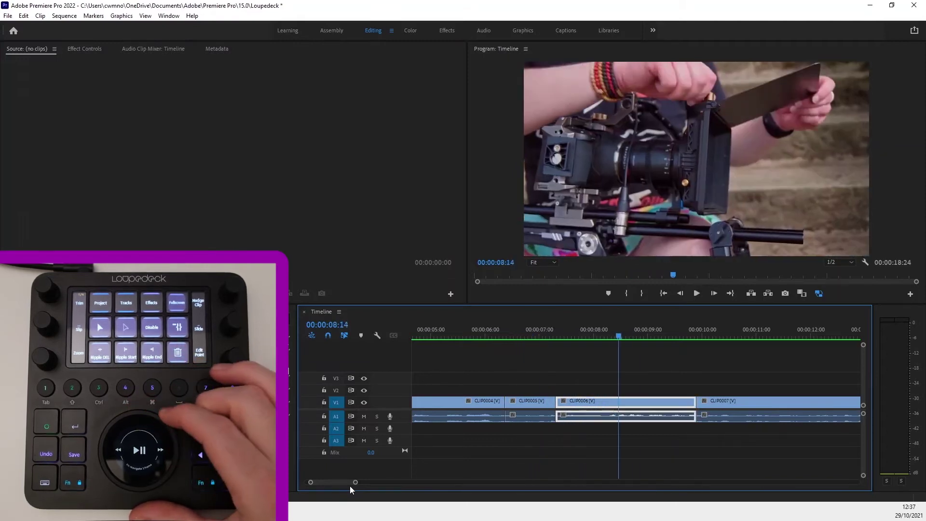
key("shift+Left")
key("shift+Left")
key("shift+Left")
key("shift+Left")
key("shift+Left")
key("shift+Left")
key("shift+Left")
key("shift+Left")
key("shift+Left")
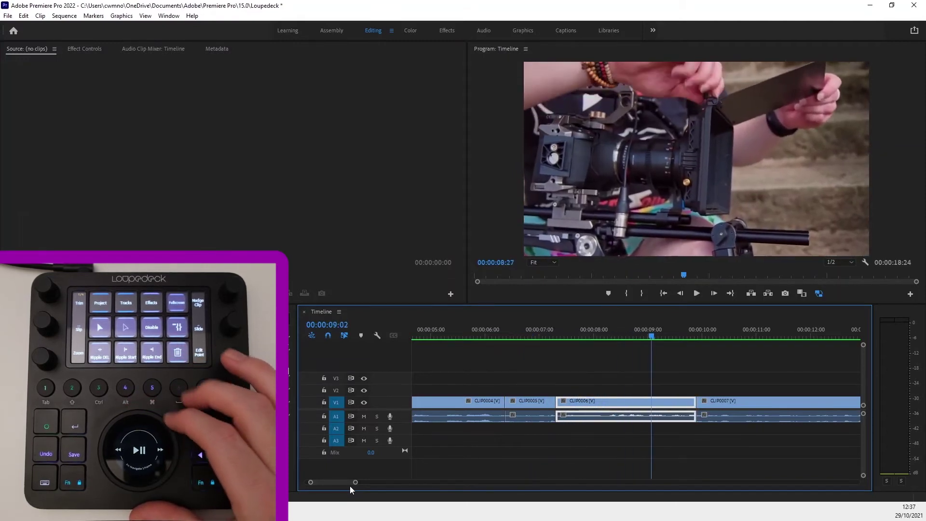
key("Left")
key("shift+Left")
key("Left")
key("Left")
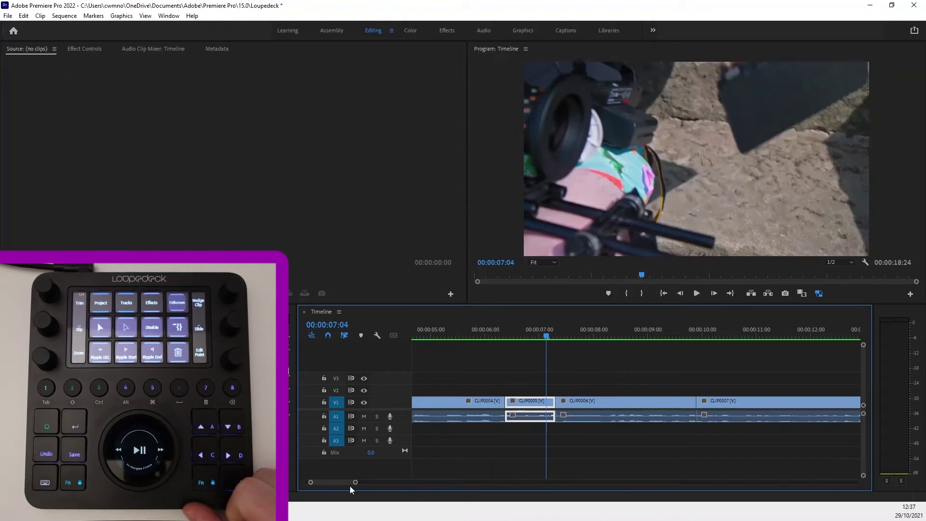
key("space")
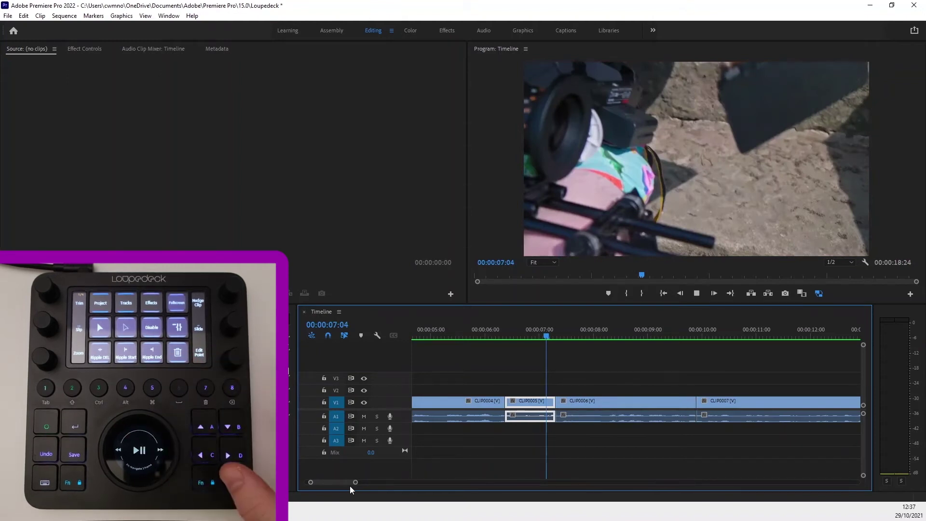
key("space")
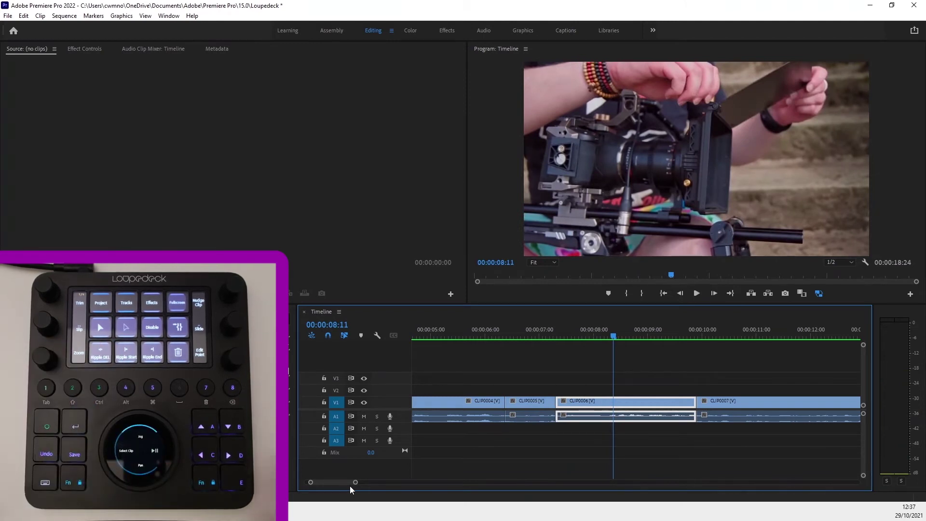
key("Down")
key("Down")
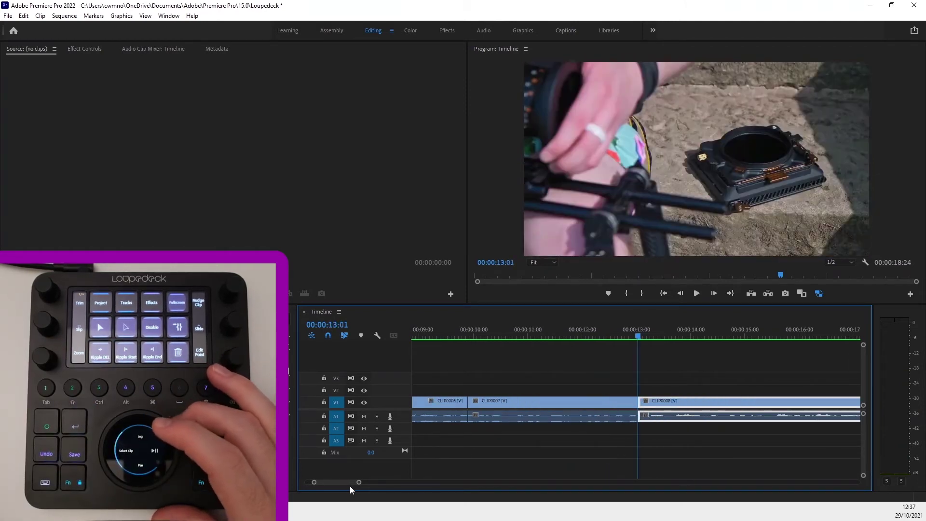
key("Up")
key("Up")
key("Up")
key("Up")
key("Up")
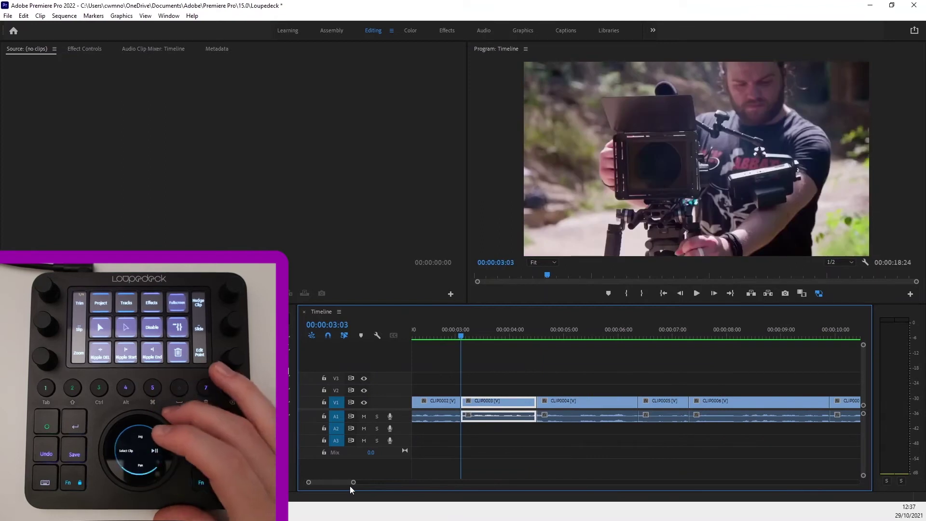
Adjust the timeline zoom, then view the wheel's Shuttle, Navigation and Scrubbing action pages.
key("minus")
key("equal")
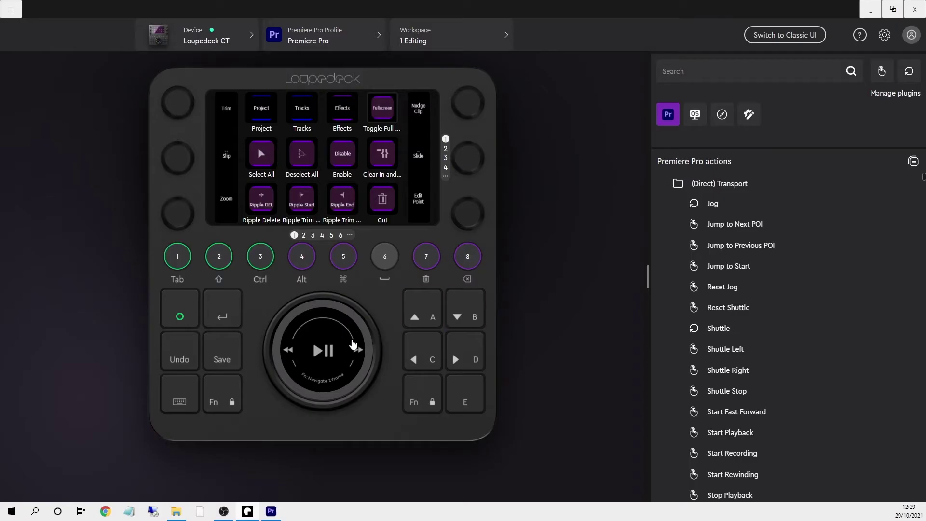
left_click(353, 344)
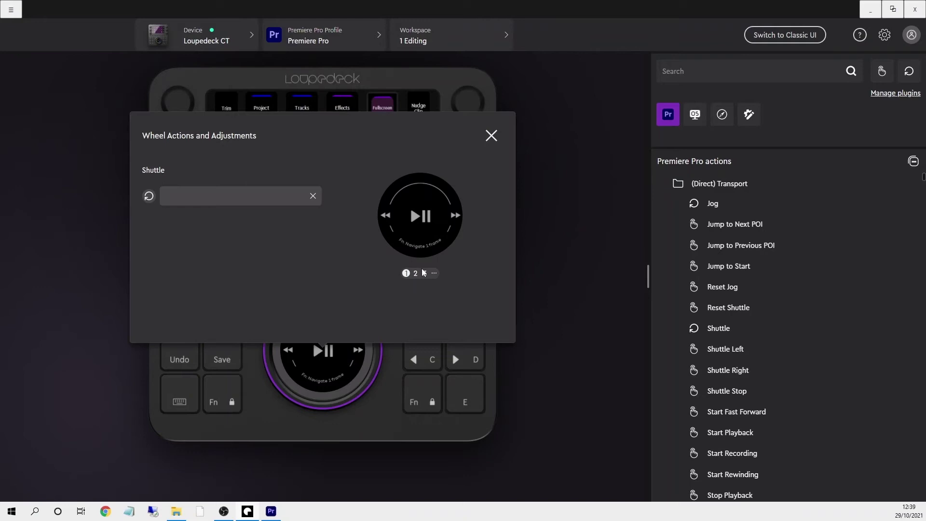
left_click(415, 274)
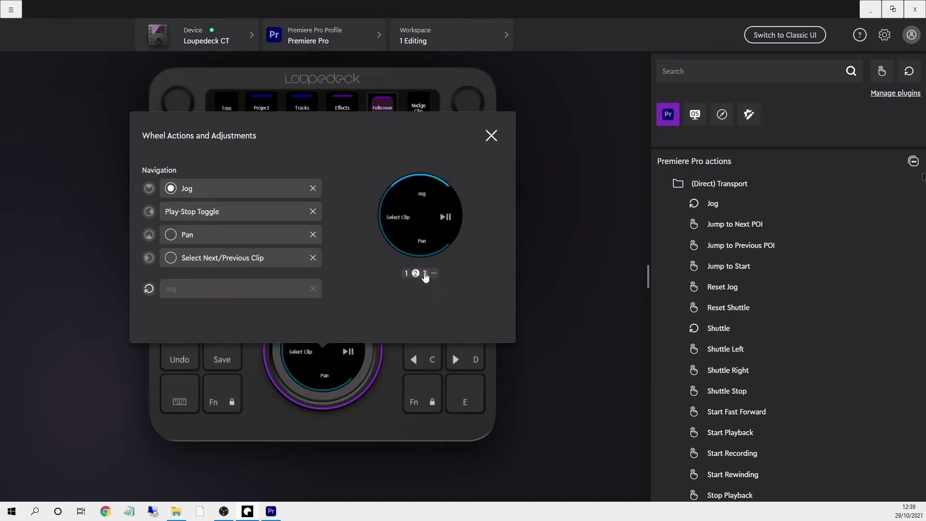
left_click(425, 274)
left_click(433, 274)
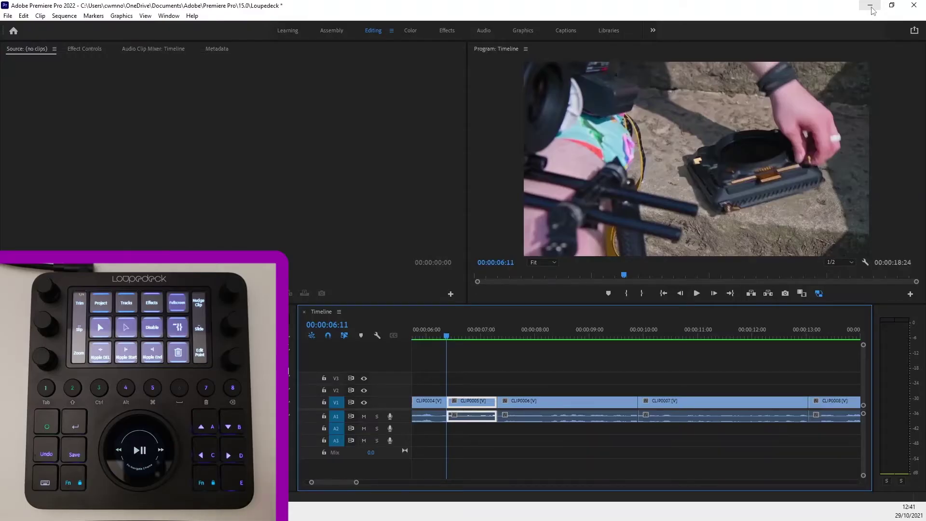
Step one frame forward, then jump to the CLIP0006 edit point at 00:00:07:09.
key("Right")
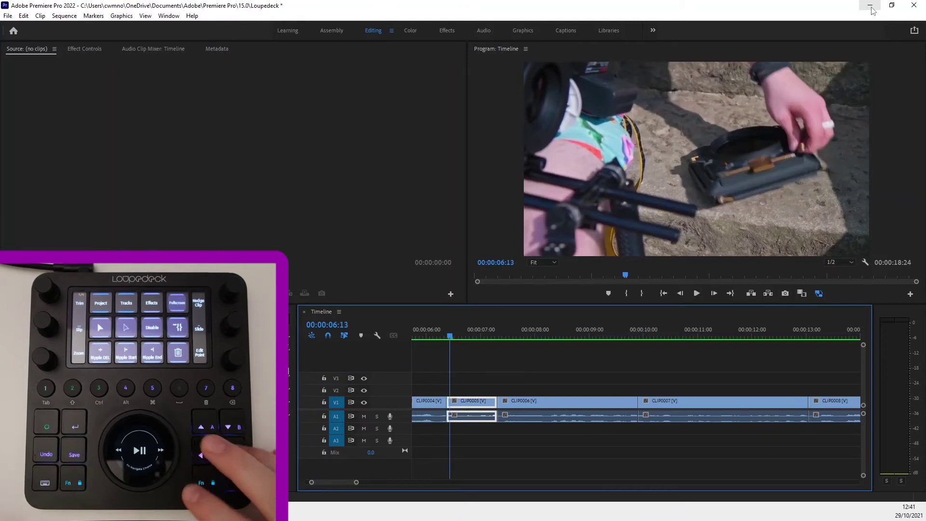
key("Down")
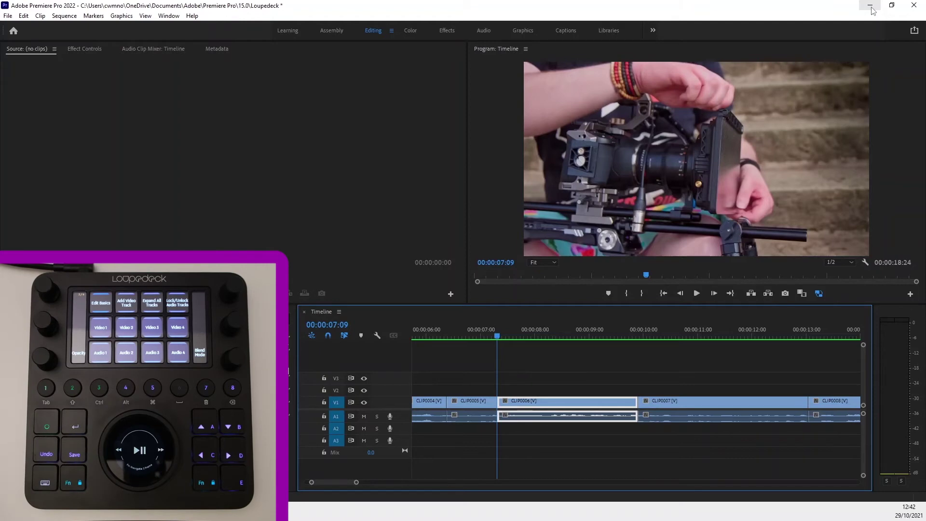
With Premiere Pro minimized, view touch pages 4 and 5 and set the dials to Opacity and Blend Mode.
left_click(871, 6)
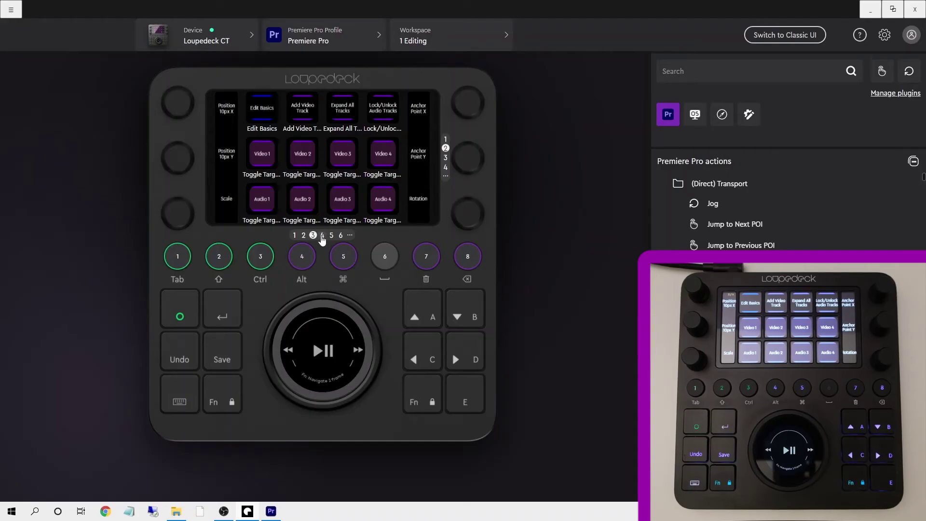
left_click(322, 236)
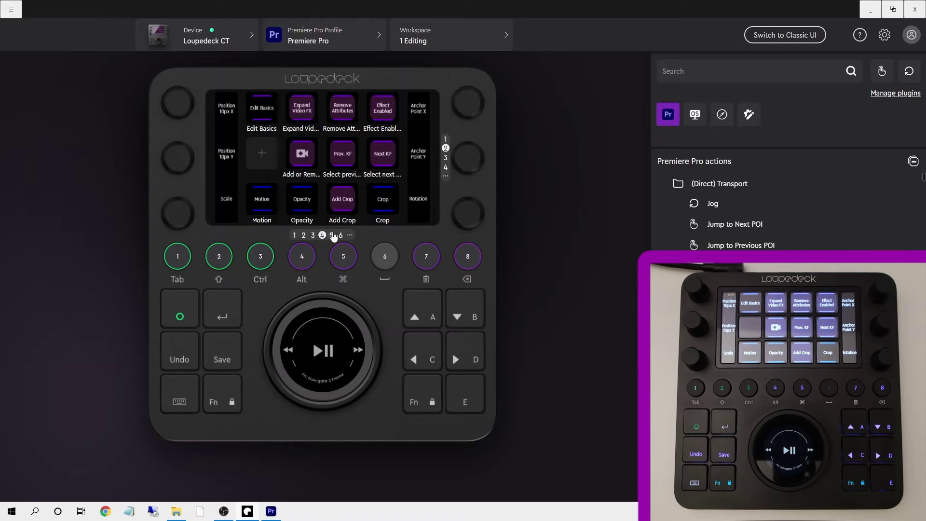
left_click(332, 235)
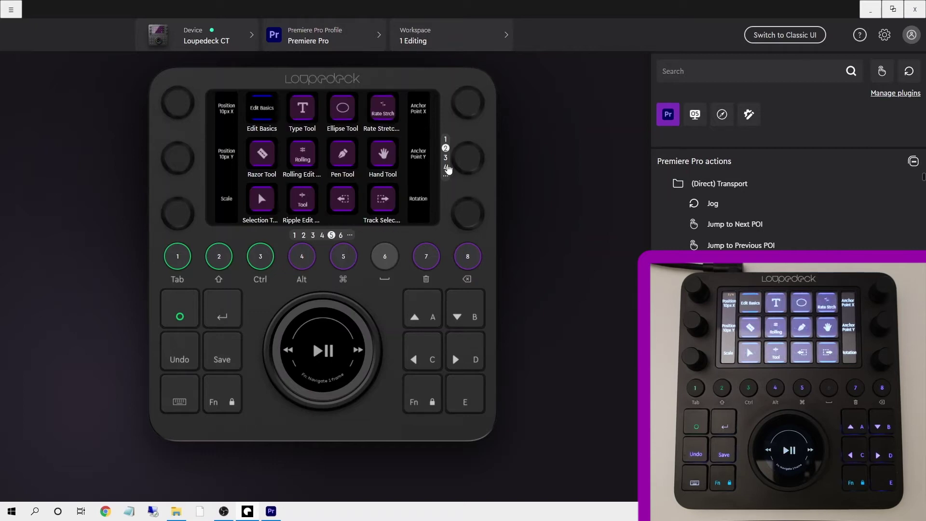
left_click(446, 159)
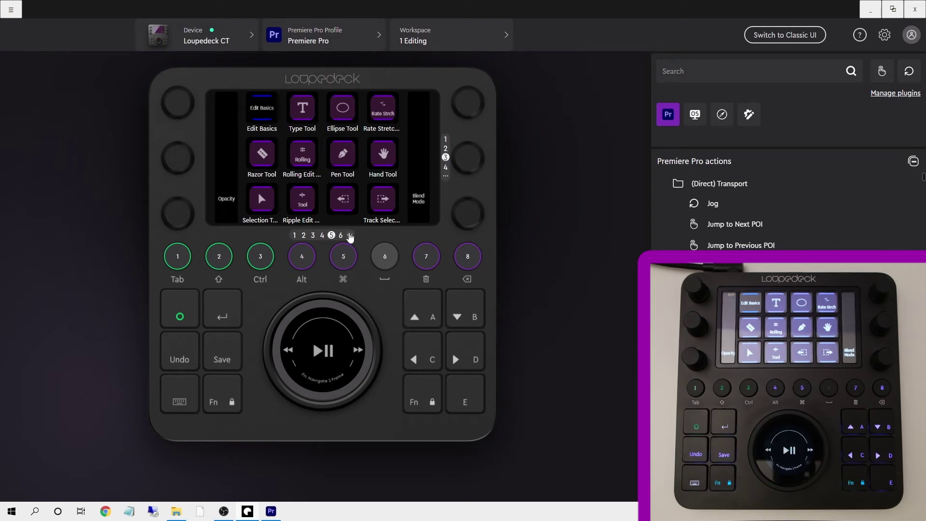
left_click(350, 236)
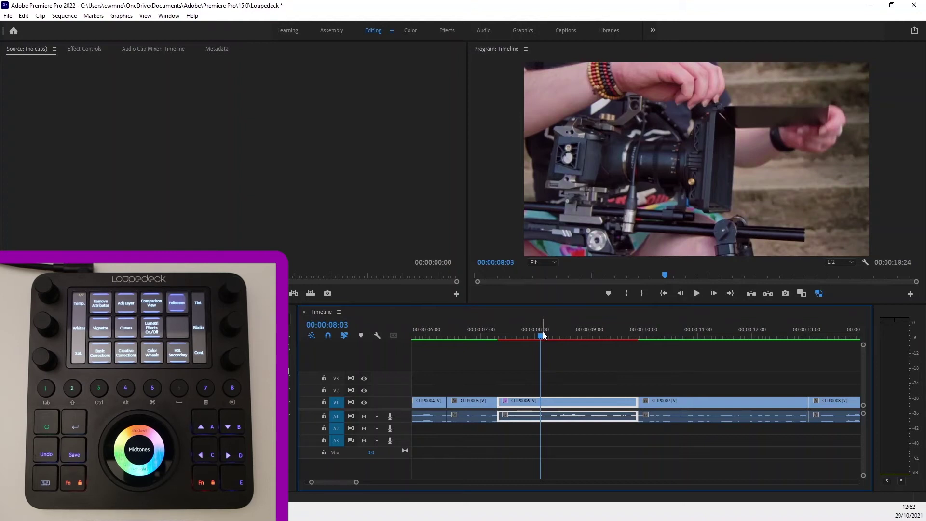
Switch Premiere Pro to the Color workspace with the Lumetri Color panel docked.
key("ctrl+shift+l")
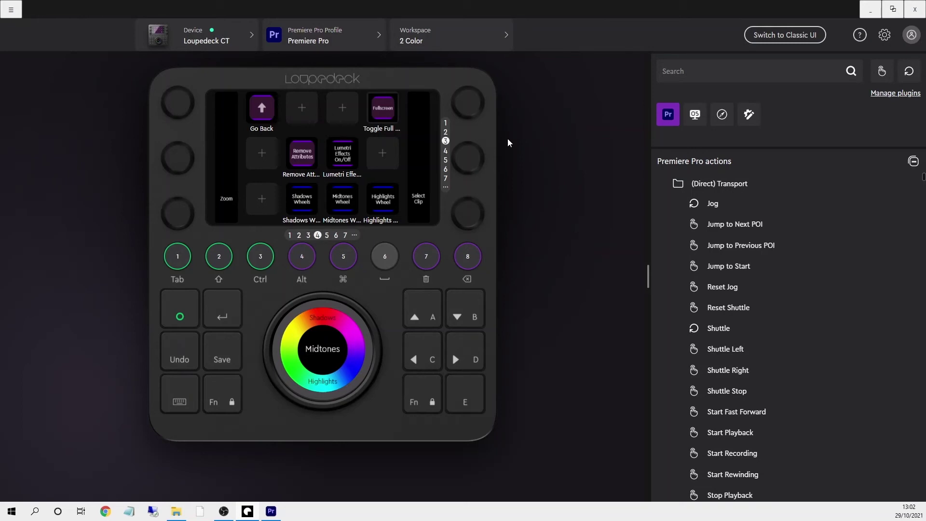
Create a new workspace named '4 Custom'.
left_click(457, 42)
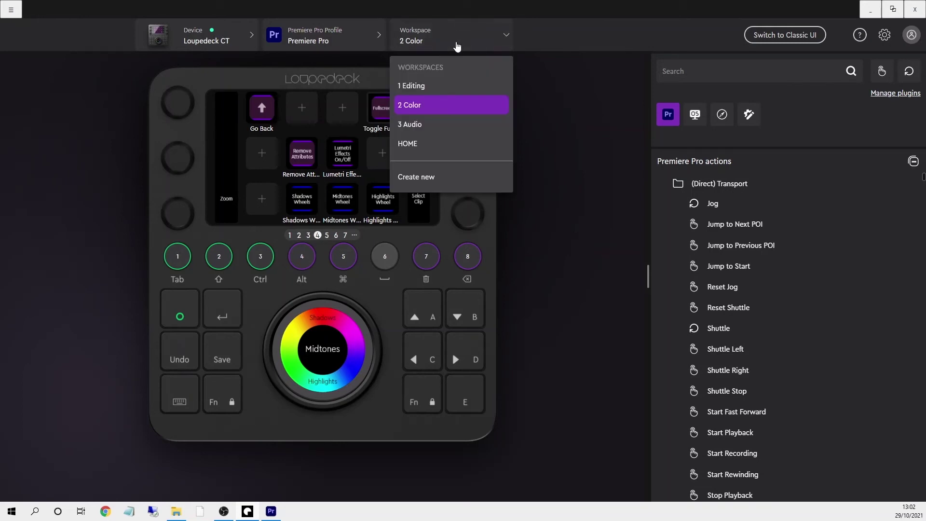
left_click(424, 183)
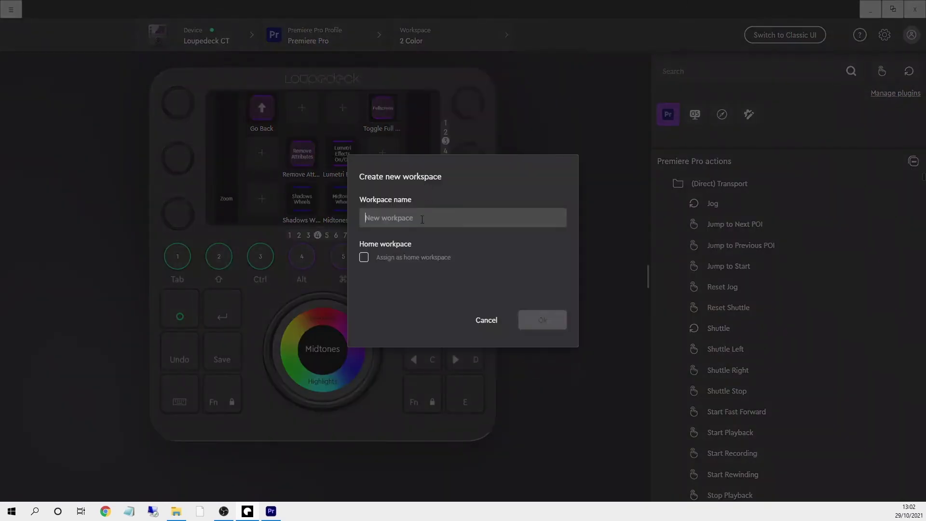
type("4 Custom")
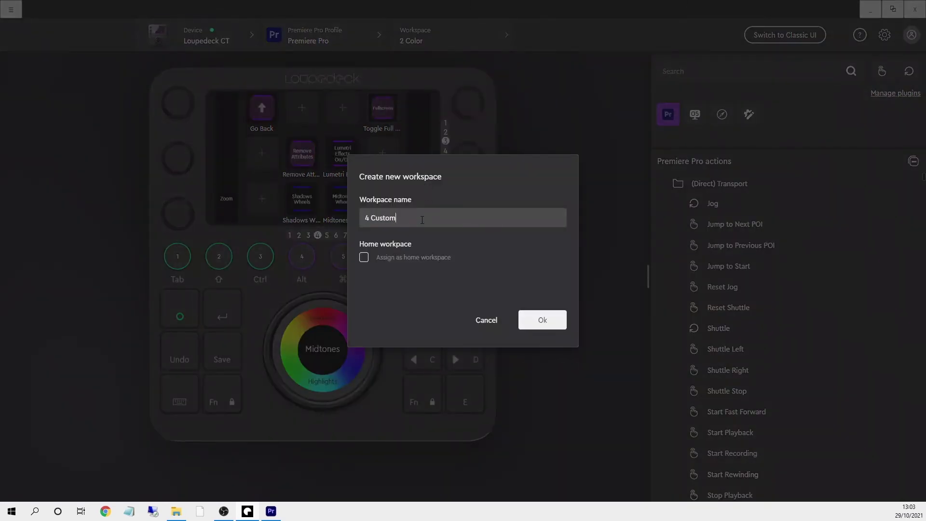
left_click(543, 320)
Place a 4 Custom shortcut on the HOME touch screen and make 4 Custom the active workspace.
left_click(722, 114)
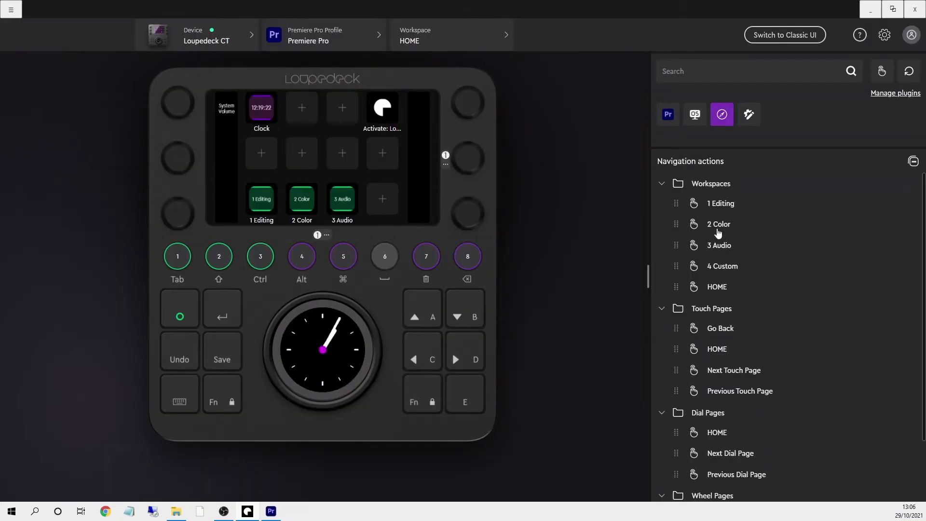
left_click_drag(720, 267, 379, 200)
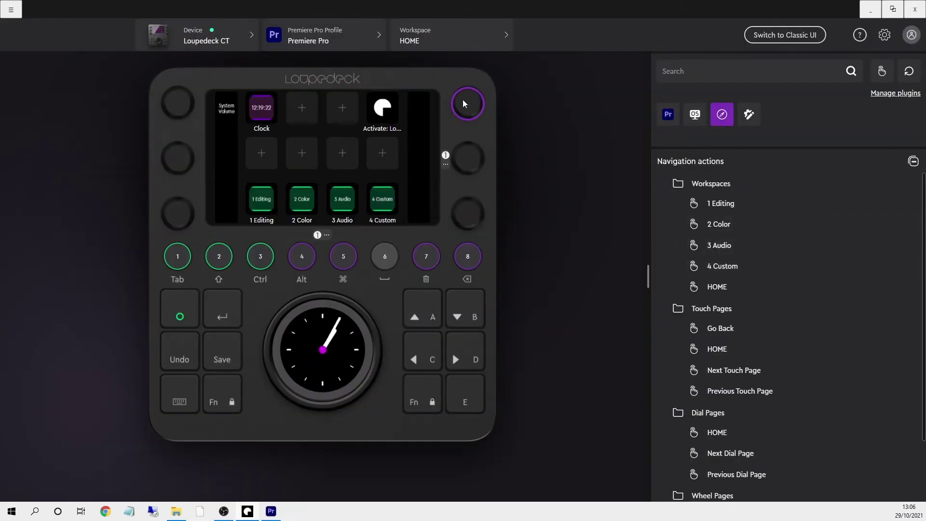
left_click(448, 45)
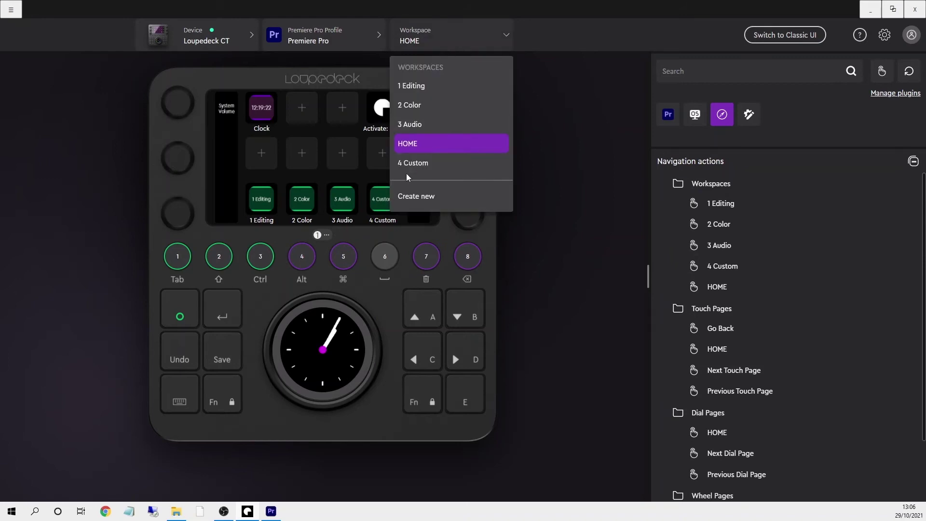
left_click(418, 159)
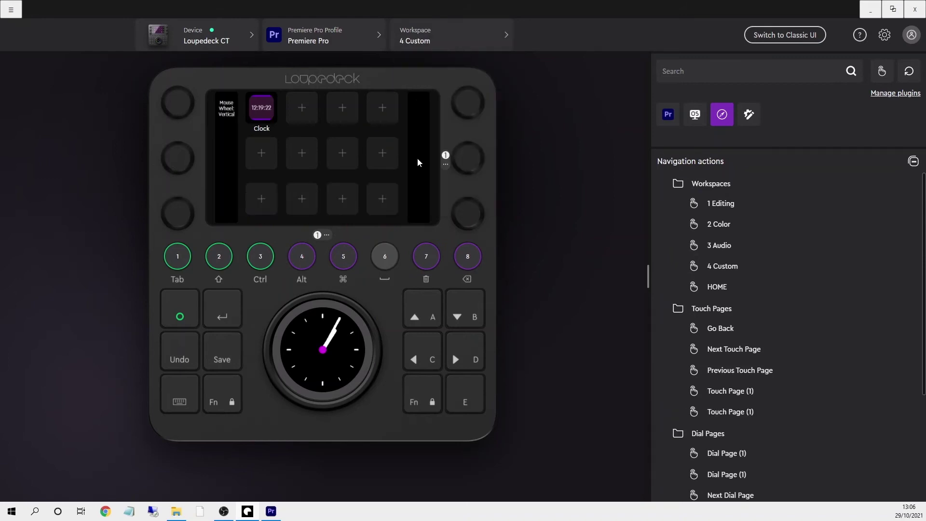
Assign Premiere Pro's Jog to the top-right dial and Jump to Start to the top-right touch button.
left_click(668, 114)
left_click_drag(713, 203, 472, 109)
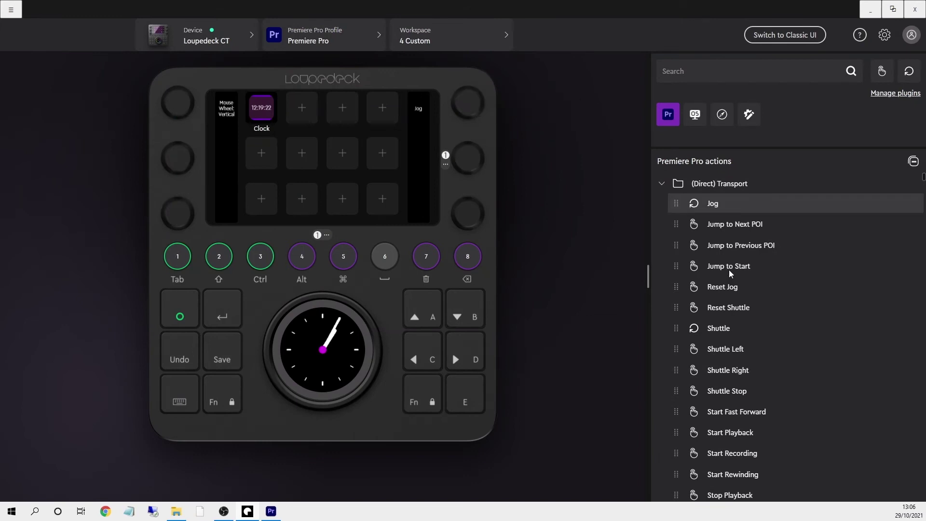
left_click_drag(713, 265, 360, 145)
Open the Jump to Start button's settings and Icon Editor, then cancel without changes.
left_click(326, 235)
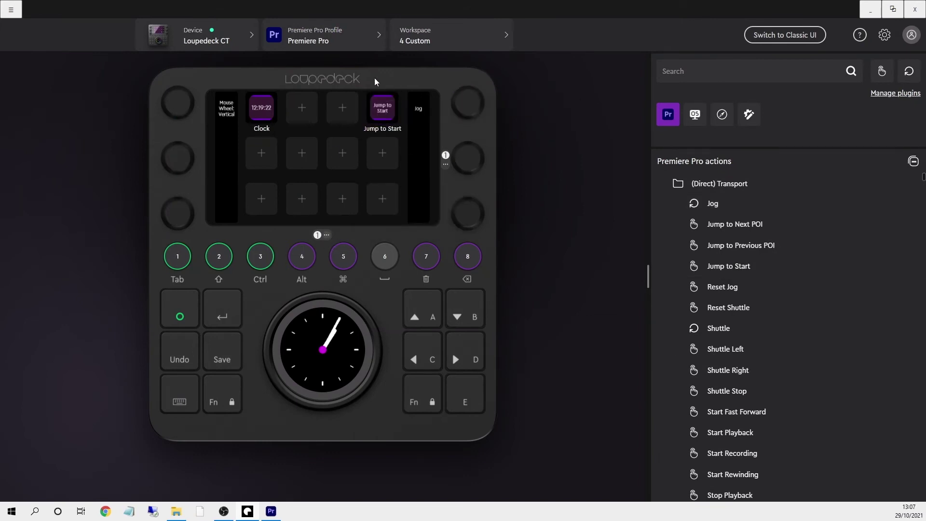
left_click(378, 114)
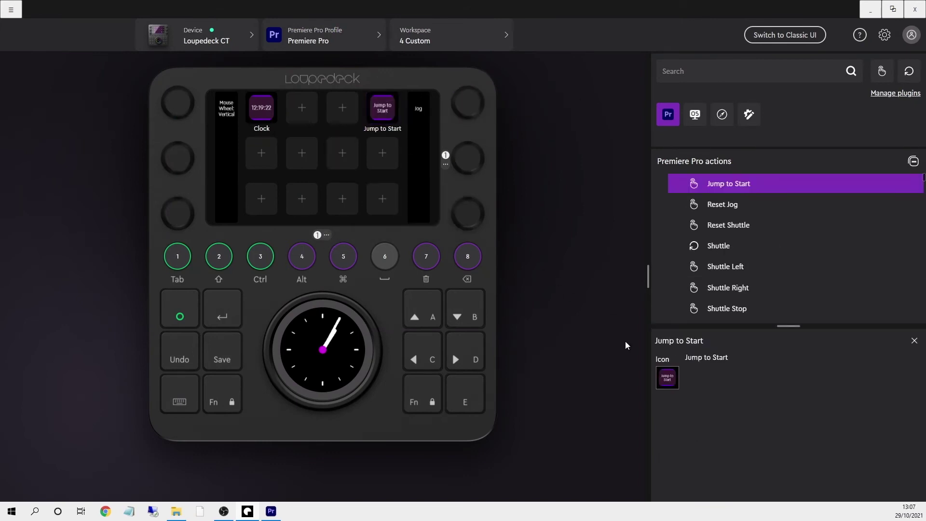
left_click(673, 379)
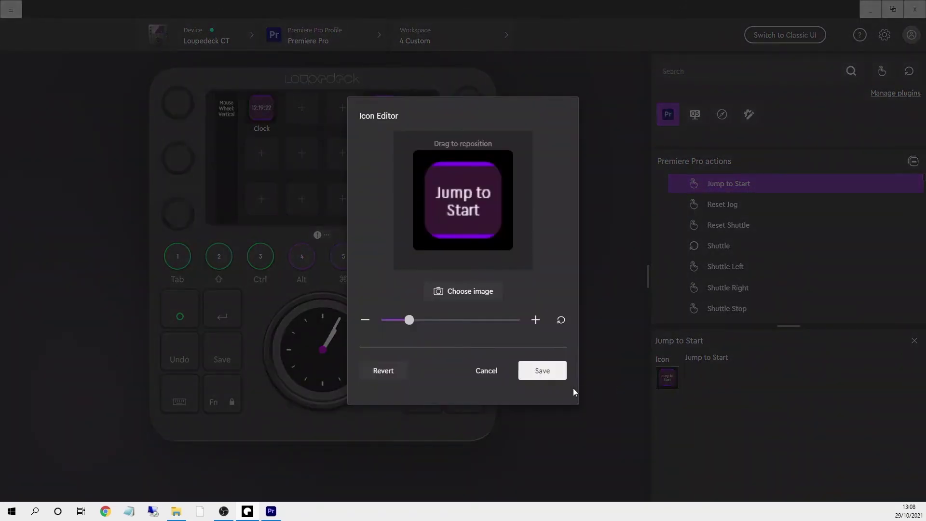
left_click(486, 370)
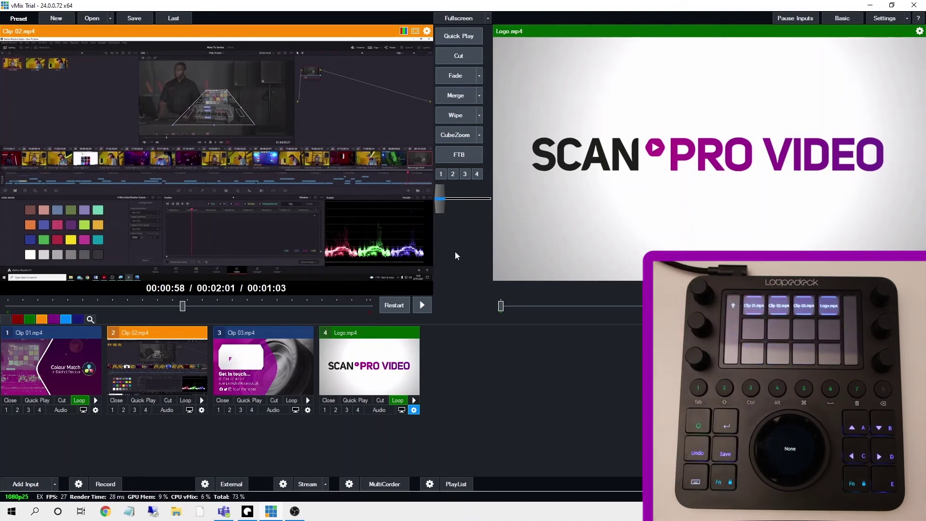
Preview Clip 01.mp4 on input 1, cut it to program, then fade back to Logo.mp4.
key("1")
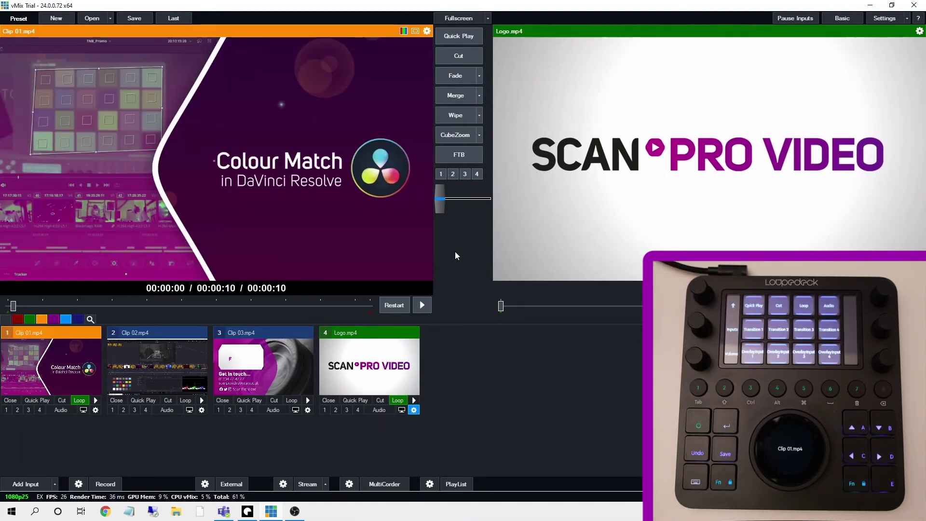
key("space")
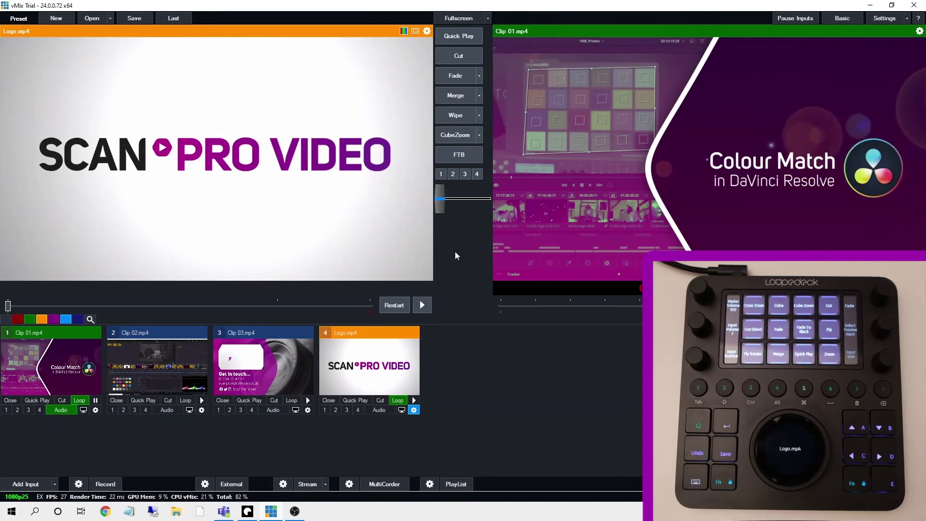
key("f")
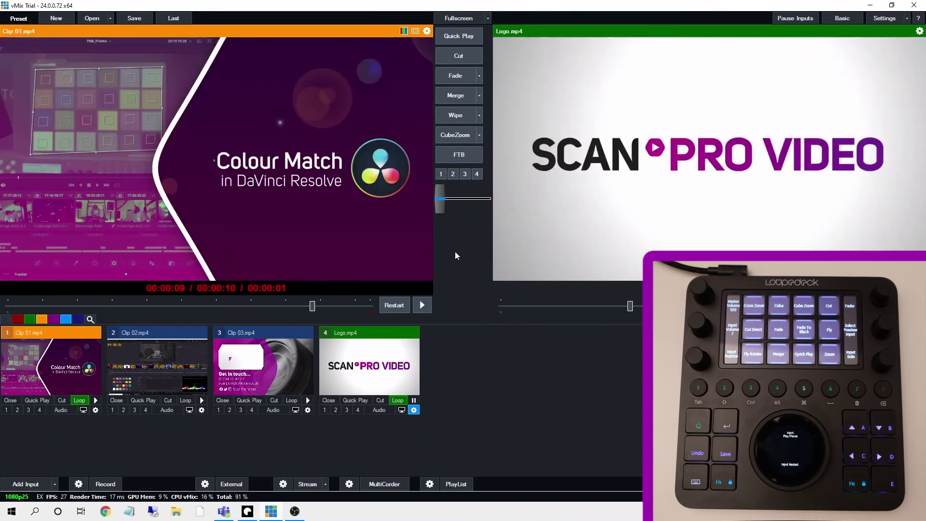